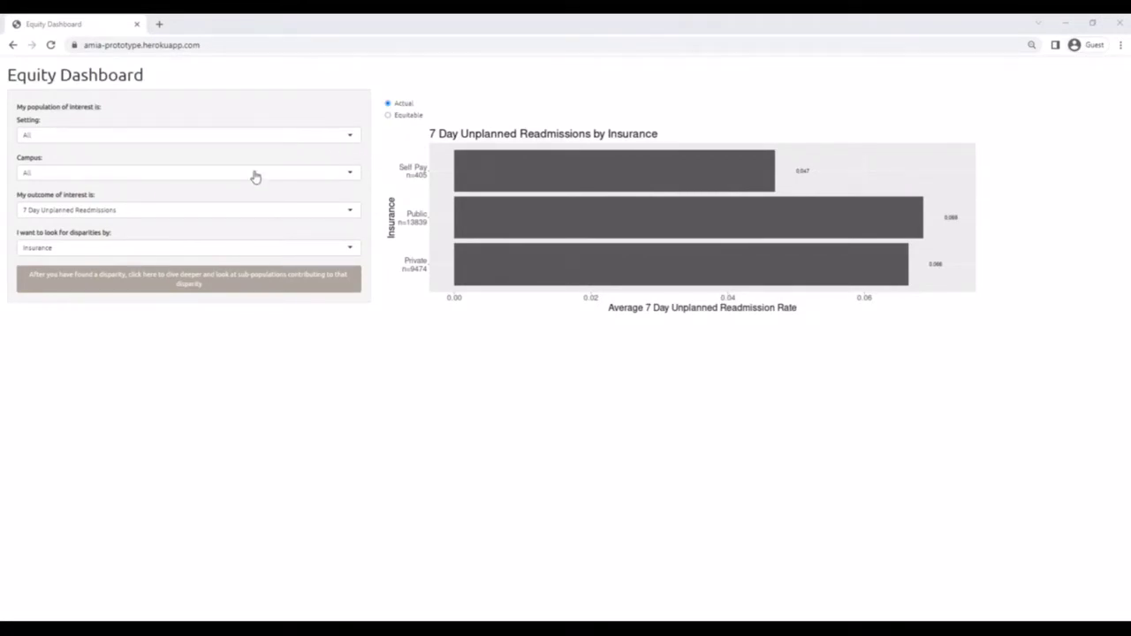
Step: Set the outcome of interest to Length of Stay and look for disparities by Race
{"action": "left_click", "coordinate": [248, 210]}
{"action": "left_click", "coordinate": [237, 237]}
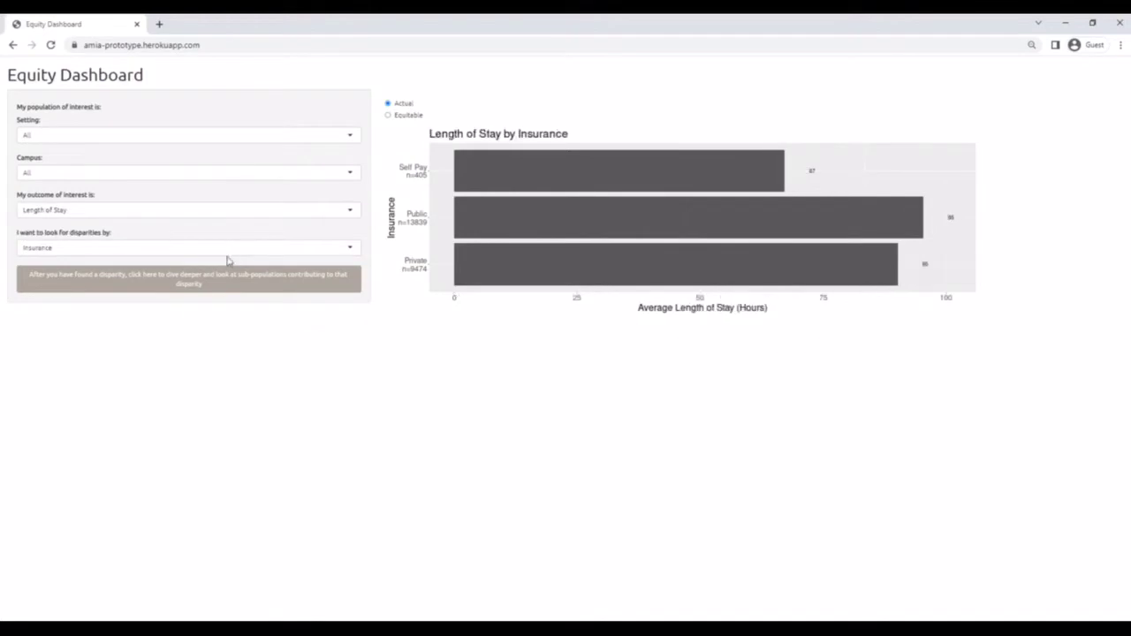
{"action": "left_click", "coordinate": [224, 249]}
{"action": "left_click", "coordinate": [221, 278]}
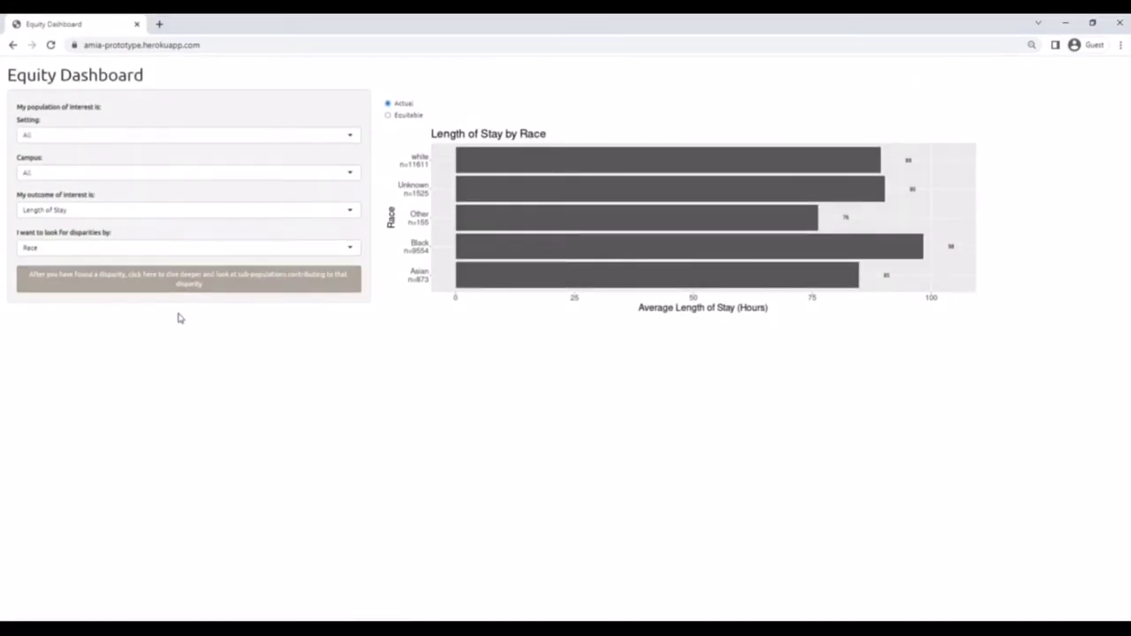
Step: Dive deeper into the disparity with Black as the possibly disadvantaged group, refining the sub-populations by Billing Diagnosis
{"action": "left_click", "coordinate": [163, 284]}
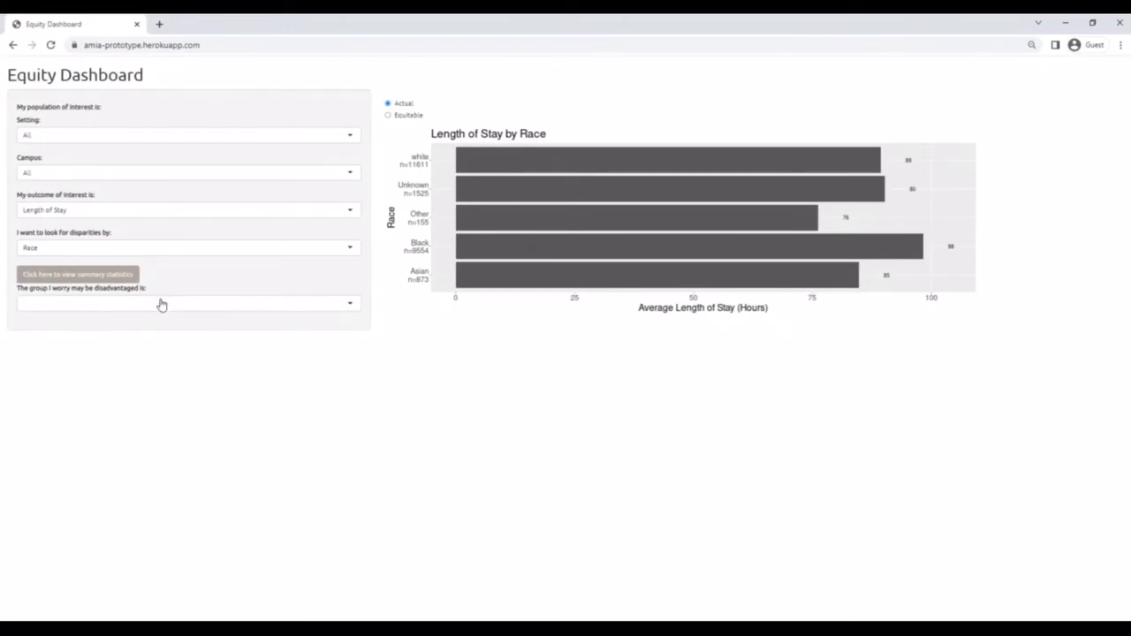
{"action": "left_click", "coordinate": [161, 302]}
{"action": "left_click", "coordinate": [162, 336]}
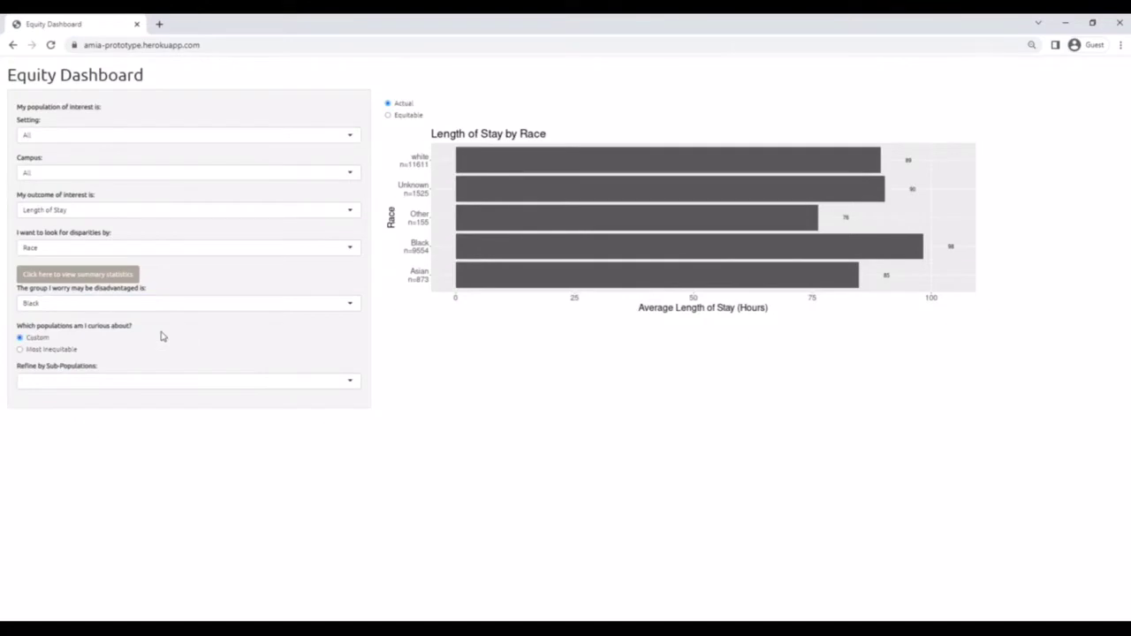
{"action": "left_click", "coordinate": [163, 378]}
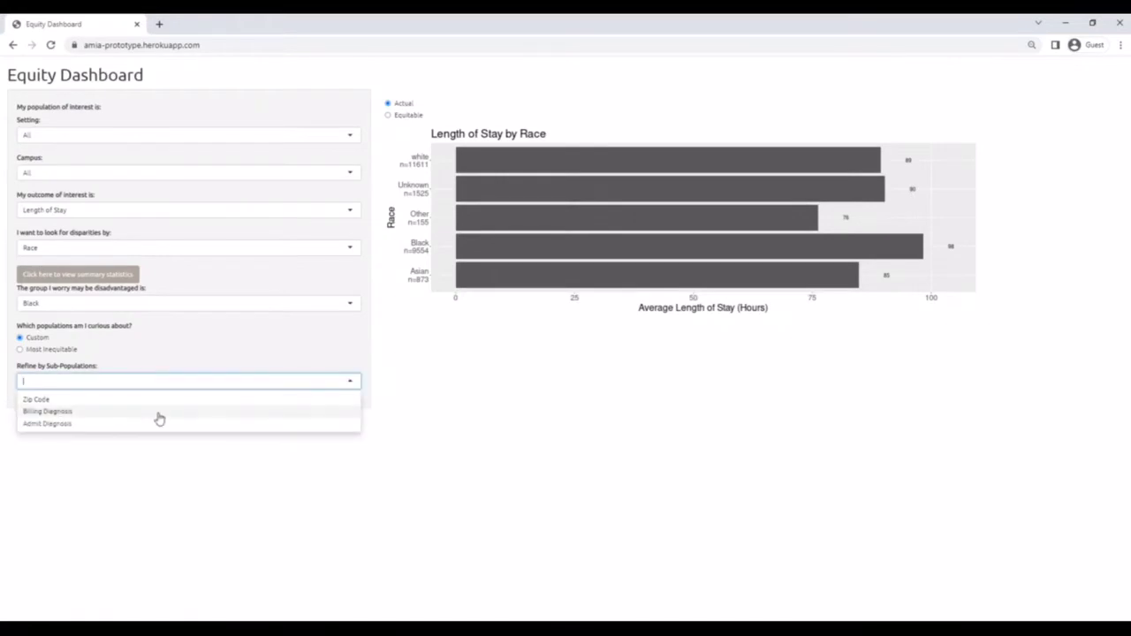
{"action": "left_click", "coordinate": [159, 412]}
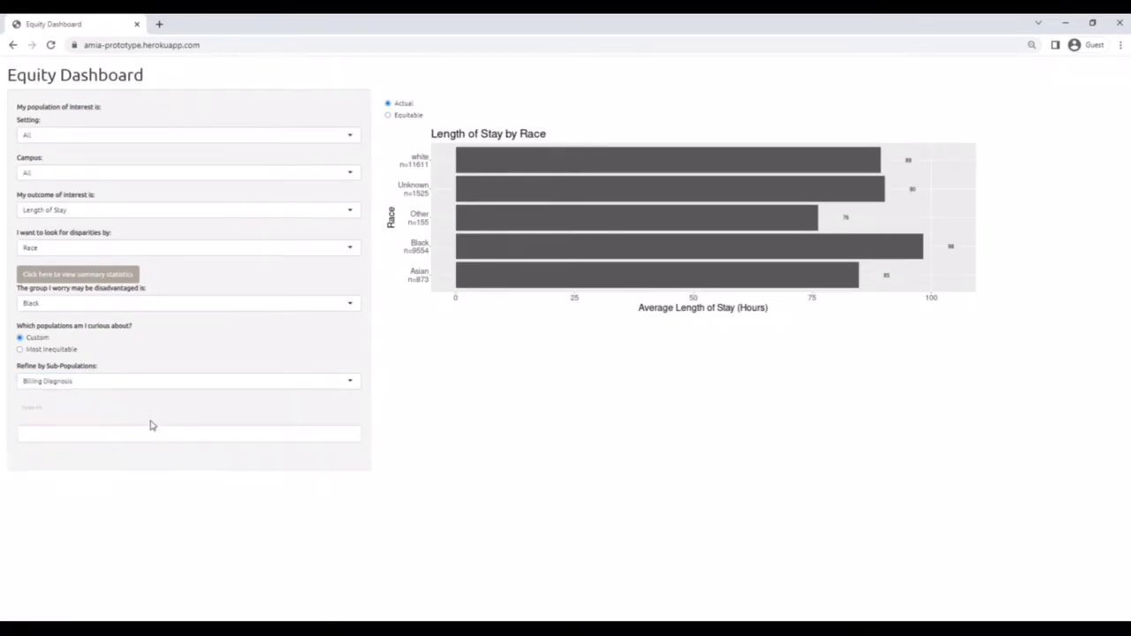
Step: Search the billing diagnoses for "covid", include all three covid-related diagnoses and exclude Congenital diaphragmatic hernia
{"action": "left_click", "coordinate": [146, 427]}
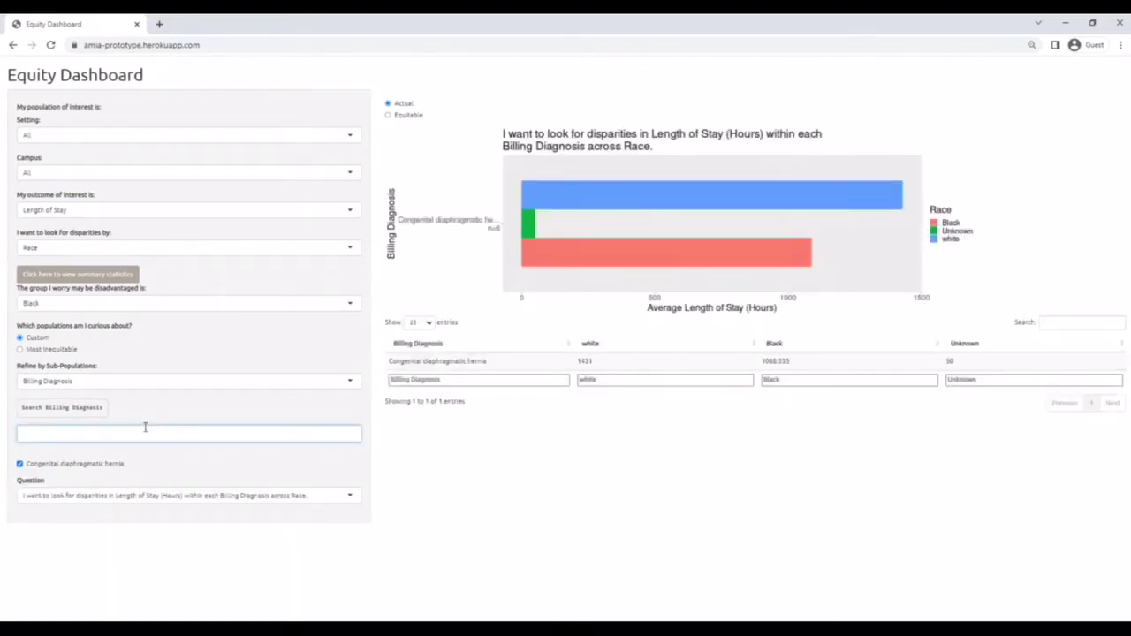
{"action": "type", "text": "cov"}
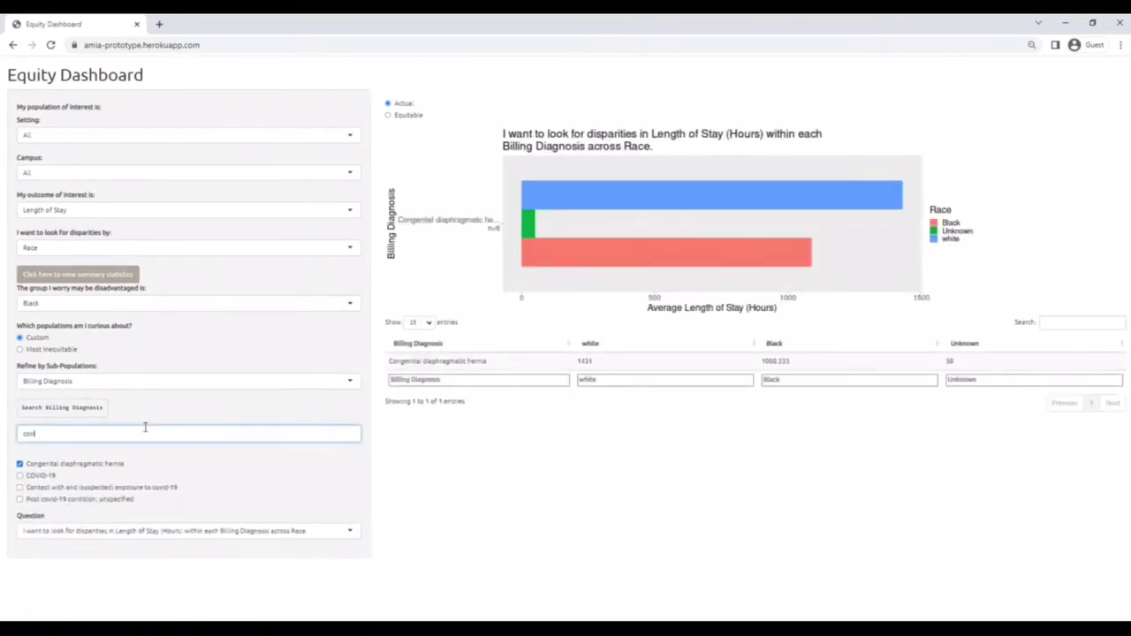
{"action": "type", "text": "id"}
{"action": "left_click", "coordinate": [38, 476]}
{"action": "left_click", "coordinate": [42, 488]}
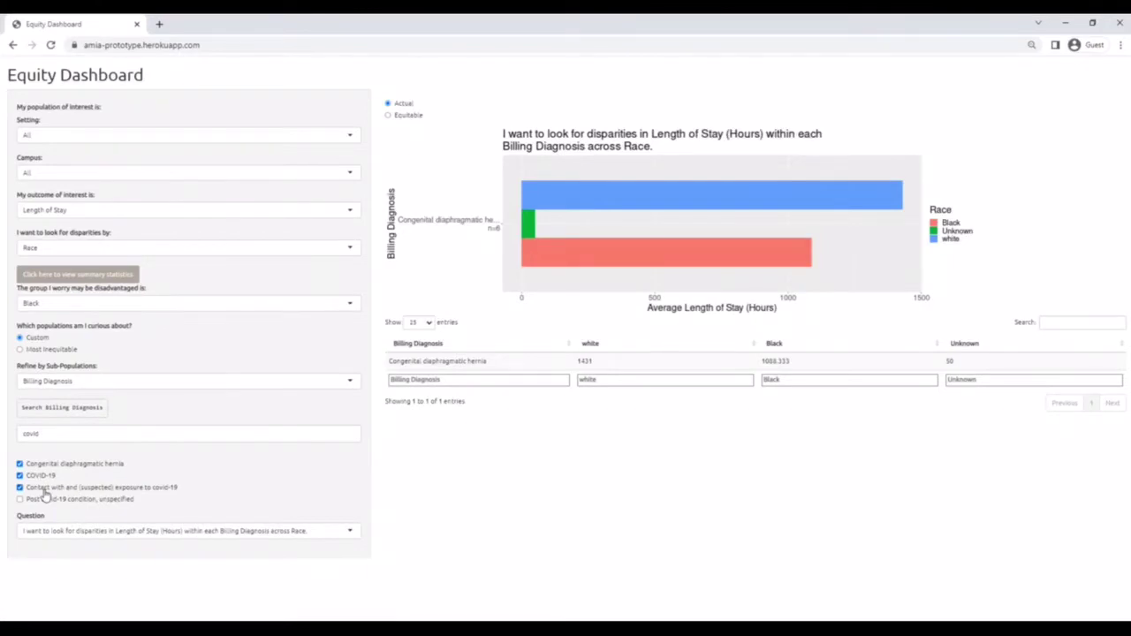
{"action": "left_click", "coordinate": [47, 500]}
{"action": "left_click", "coordinate": [51, 464]}
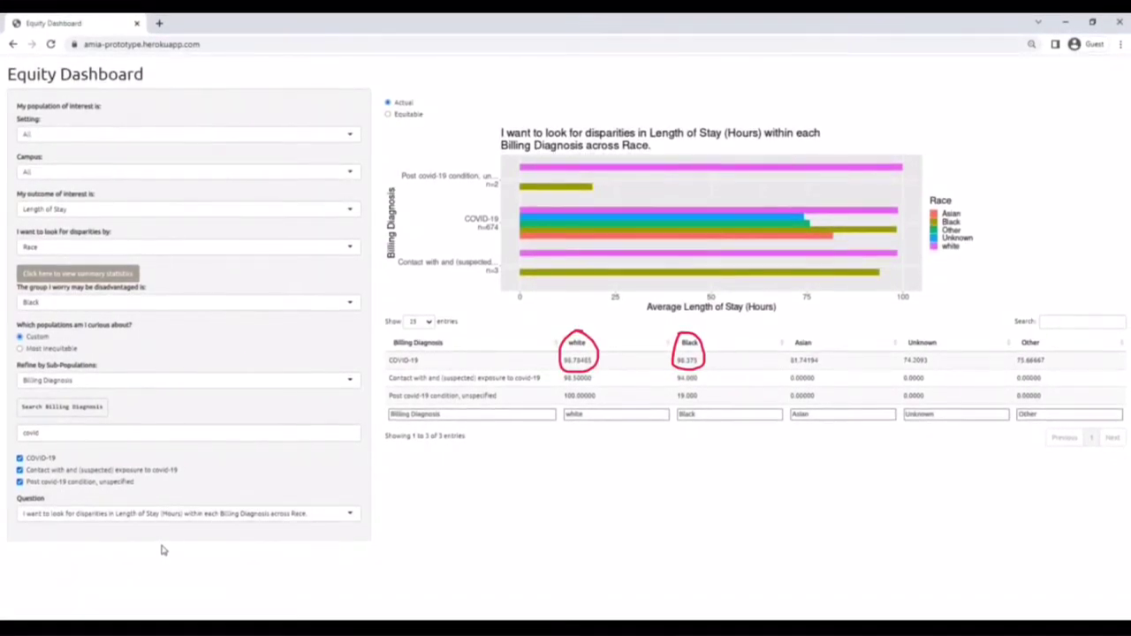
Step: Review the improvement-focus, highest relative disparity and largest contribution questions for the covid diagnoses, returning to disparities within each Billing Diagnosis across Race
{"action": "left_click", "coordinate": [213, 526]}
{"action": "left_click", "coordinate": [212, 544]}
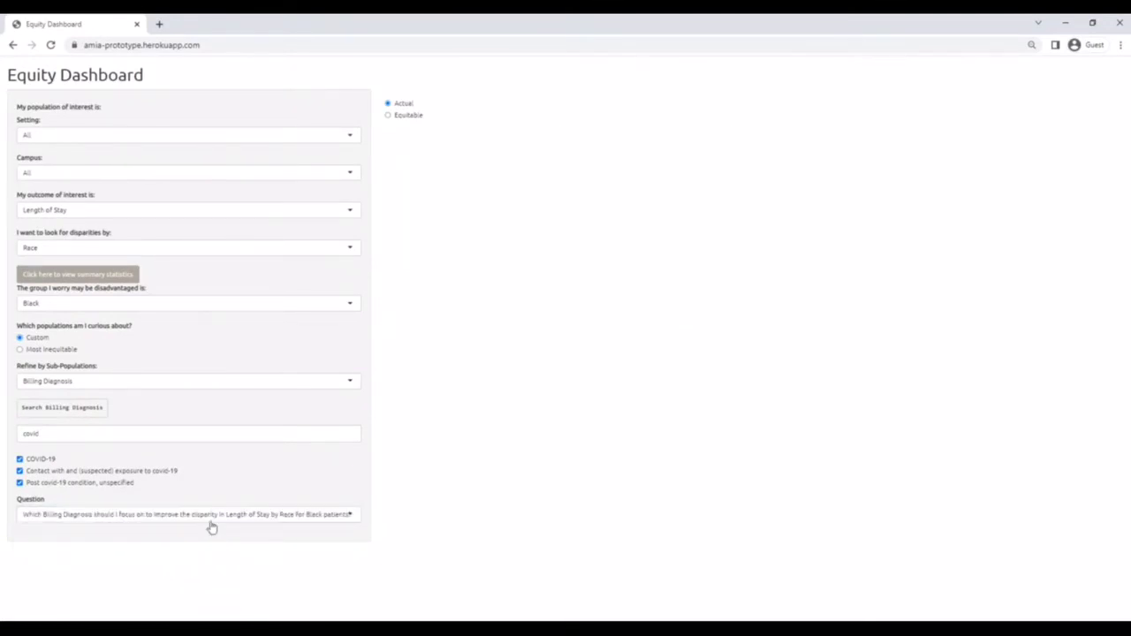
{"action": "left_click", "coordinate": [212, 527]}
{"action": "left_click", "coordinate": [207, 557]}
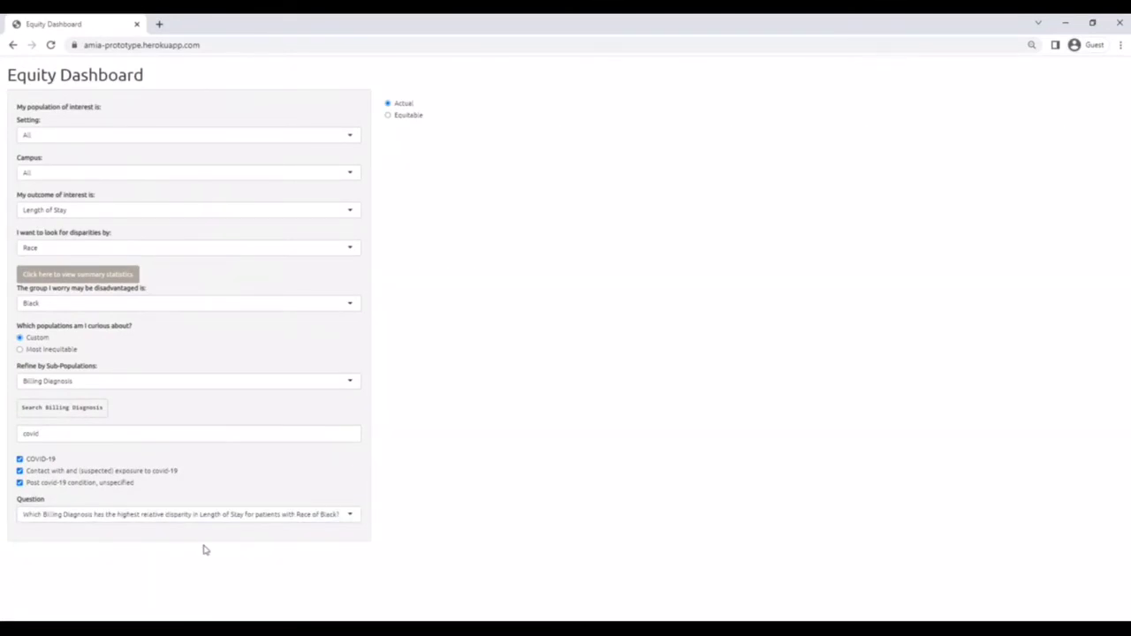
{"action": "left_click", "coordinate": [205, 520]}
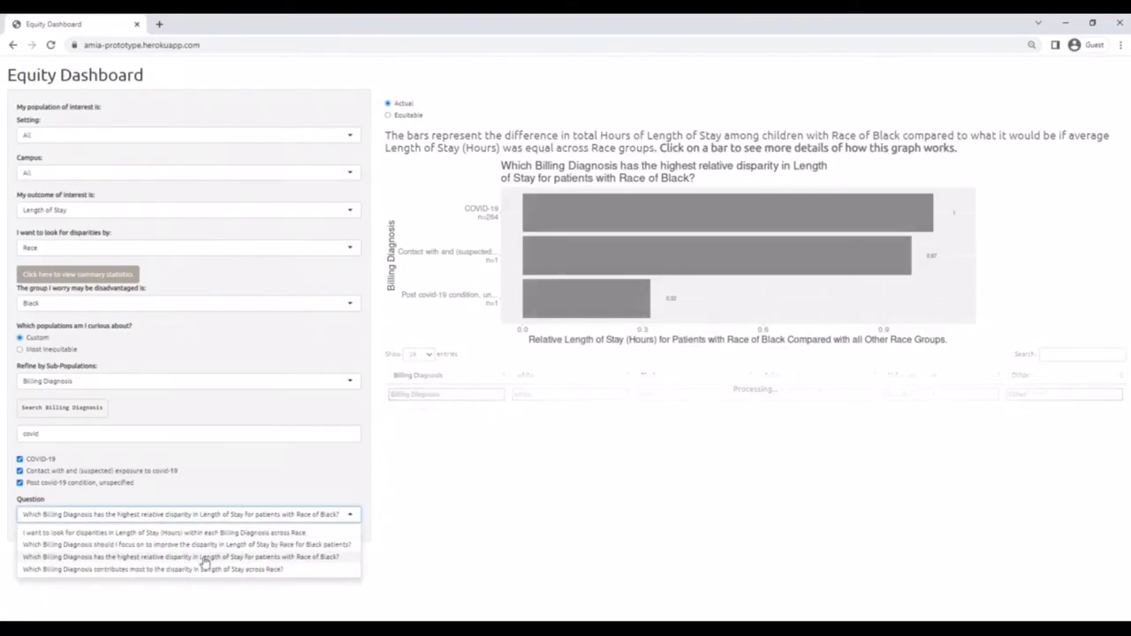
{"action": "left_click", "coordinate": [204, 568]}
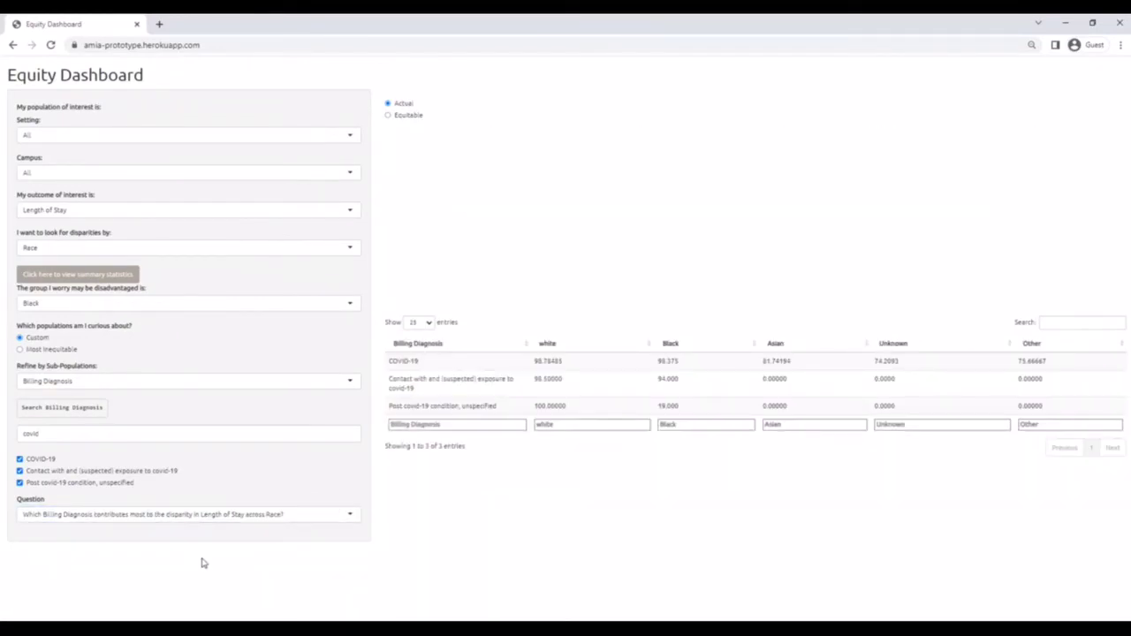
{"action": "left_click", "coordinate": [206, 515]}
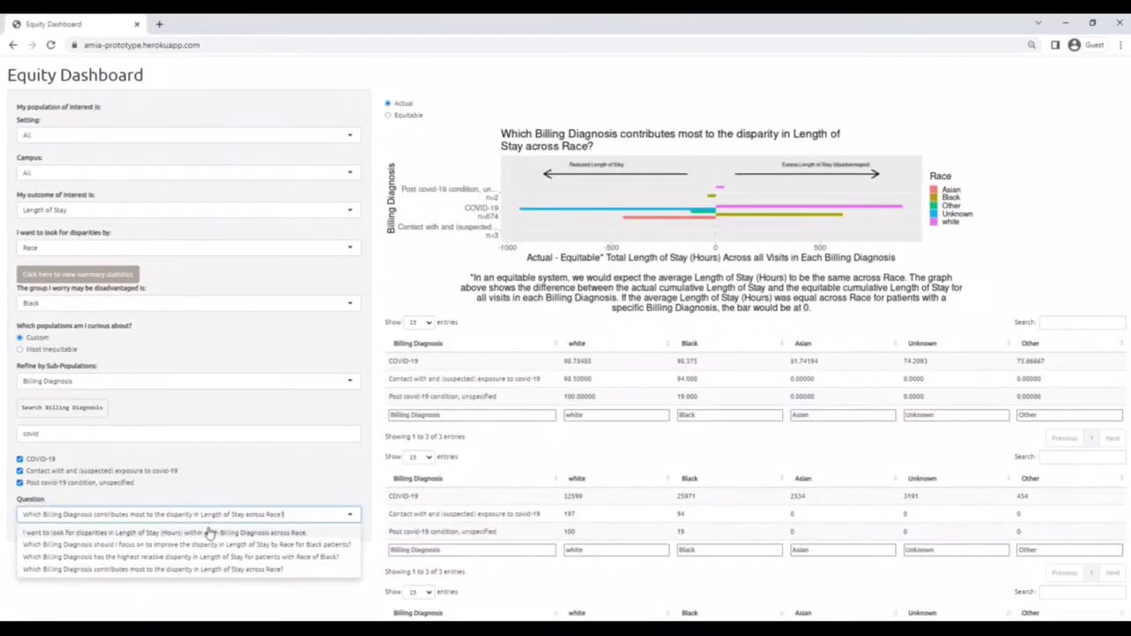
{"action": "left_click", "coordinate": [209, 533]}
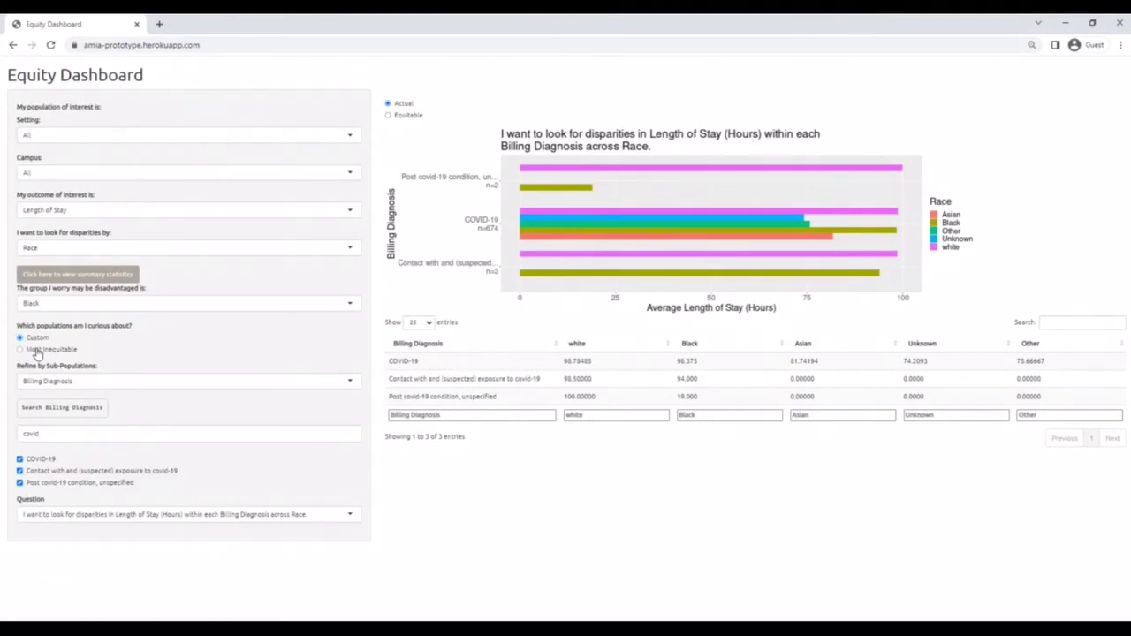
Step: Switch to the Most Inequitable populations and ask which Billing Diagnosis to focus on to improve the Length of Stay disparity for Black patients
{"action": "left_click", "coordinate": [37, 350]}
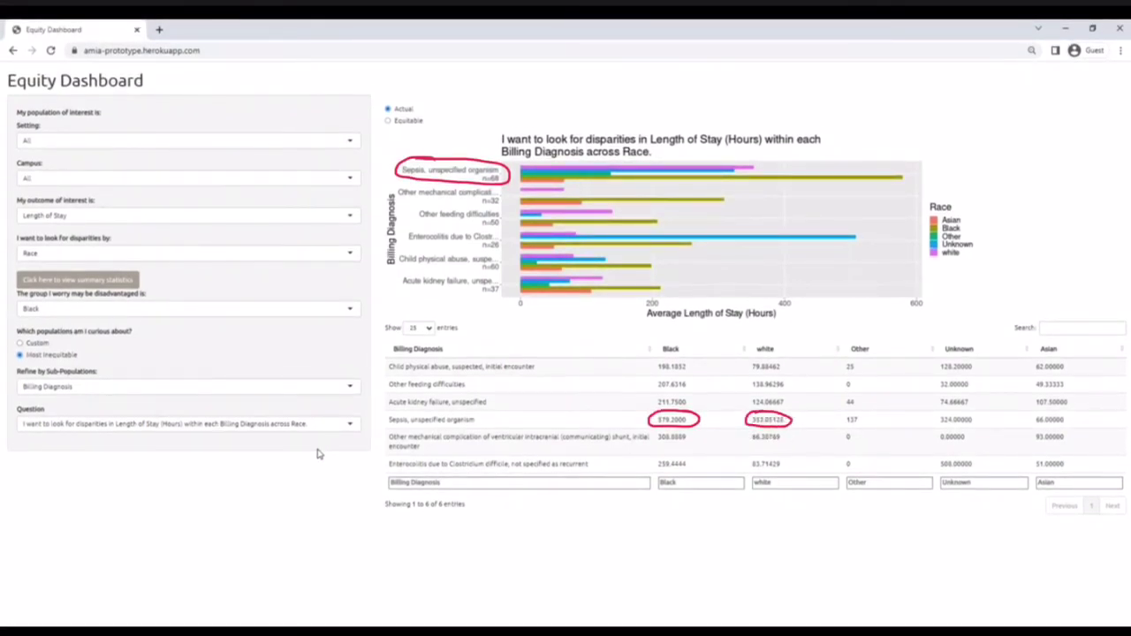
{"action": "left_click", "coordinate": [311, 426]}
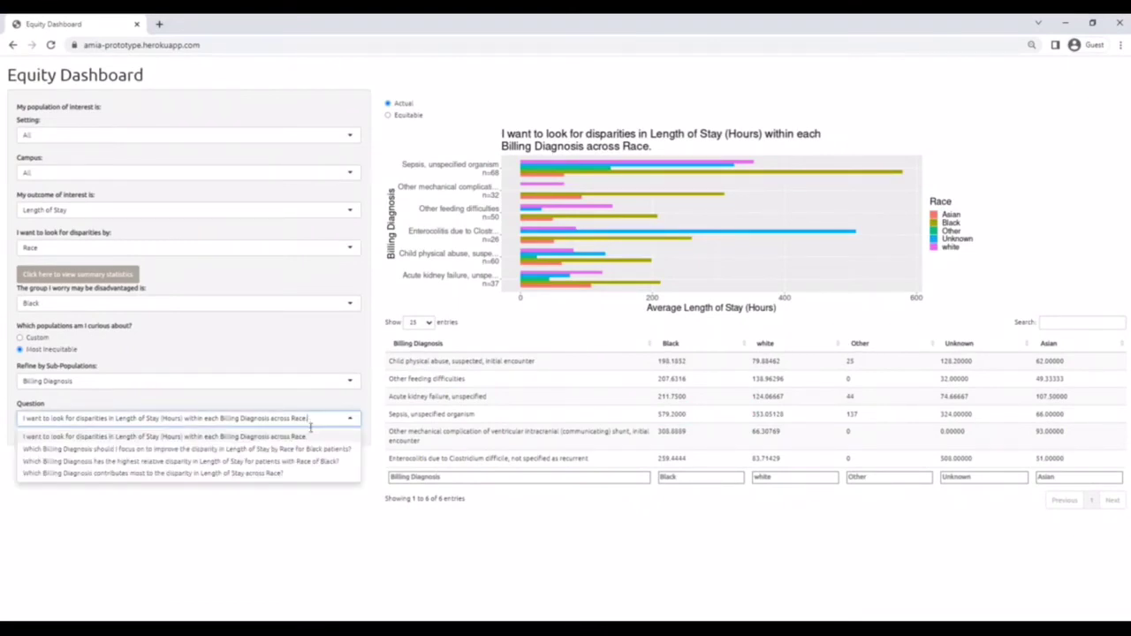
{"action": "left_click", "coordinate": [310, 455]}
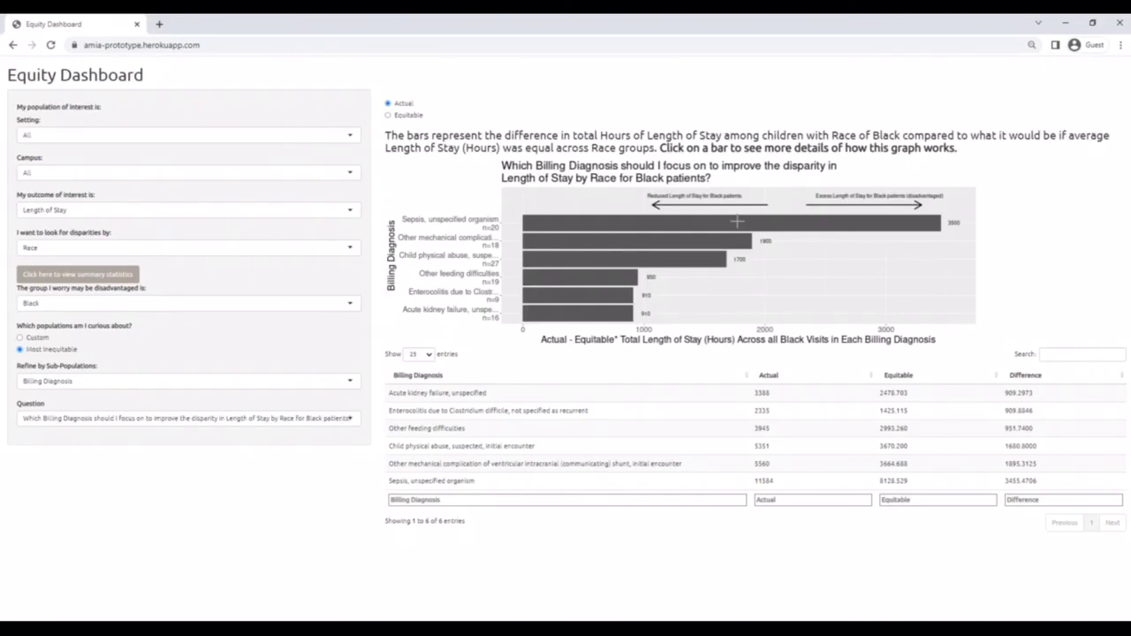
Step: Show how the graph works for the "Sepsis, unspecified organism" bar and highlight the first four explanation points one after another
{"action": "left_click", "coordinate": [737, 222]}
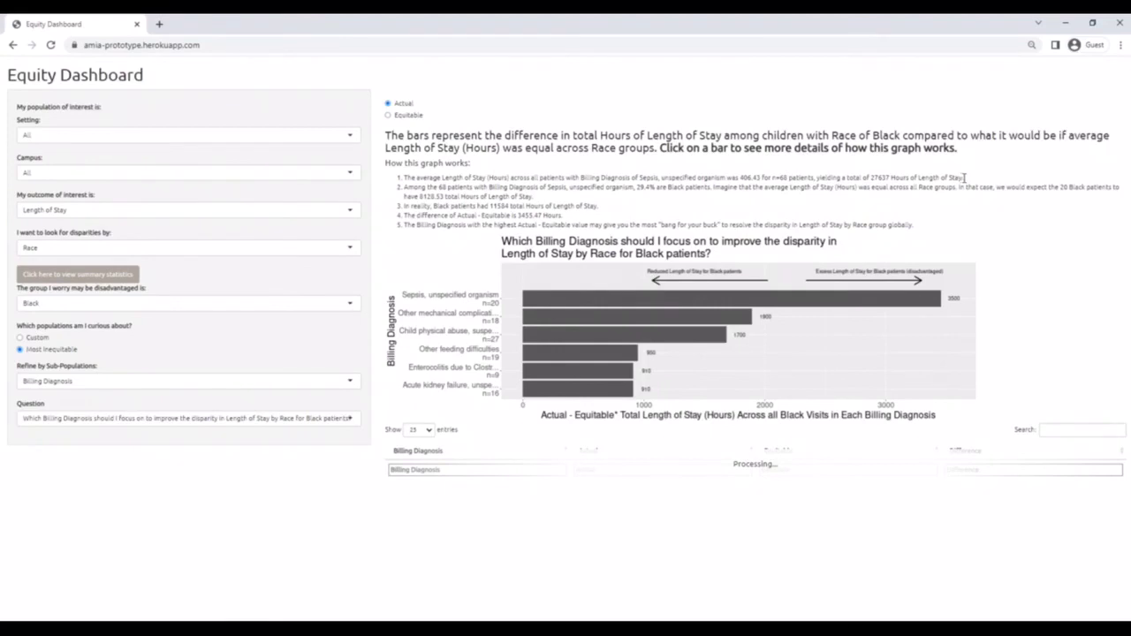
{"action": "left_click_drag", "start_coordinate": [962, 177], "coordinate": [404, 177]}
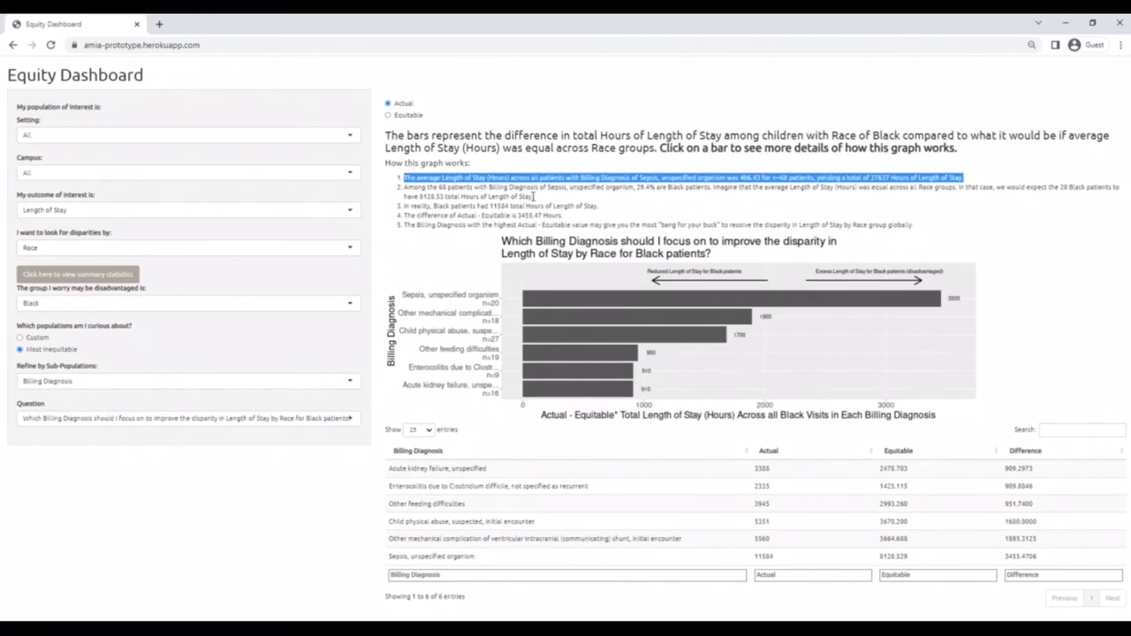
{"action": "left_click_drag", "start_coordinate": [534, 196], "coordinate": [404, 188]}
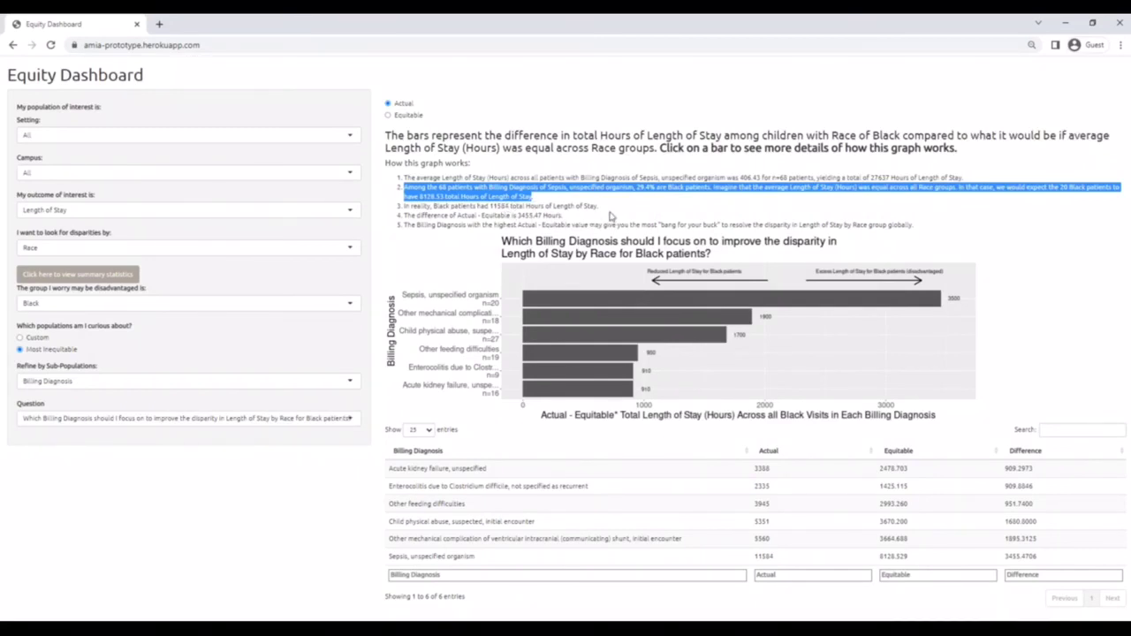
{"action": "left_click_drag", "start_coordinate": [599, 205], "coordinate": [405, 207]}
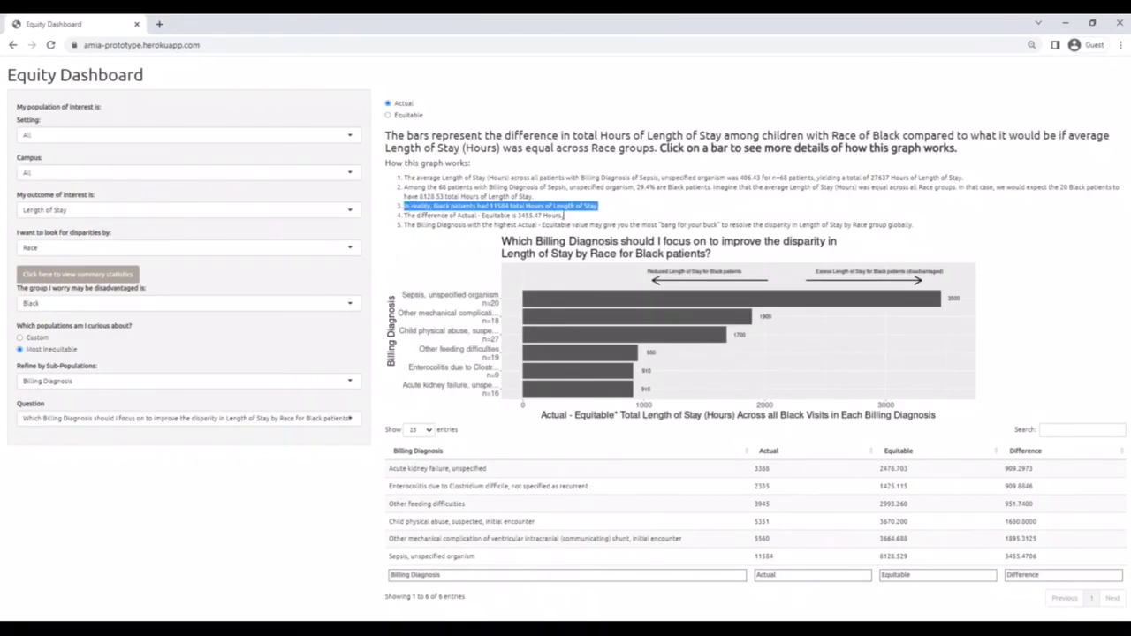
{"action": "left_click_drag", "start_coordinate": [564, 216], "coordinate": [405, 215]}
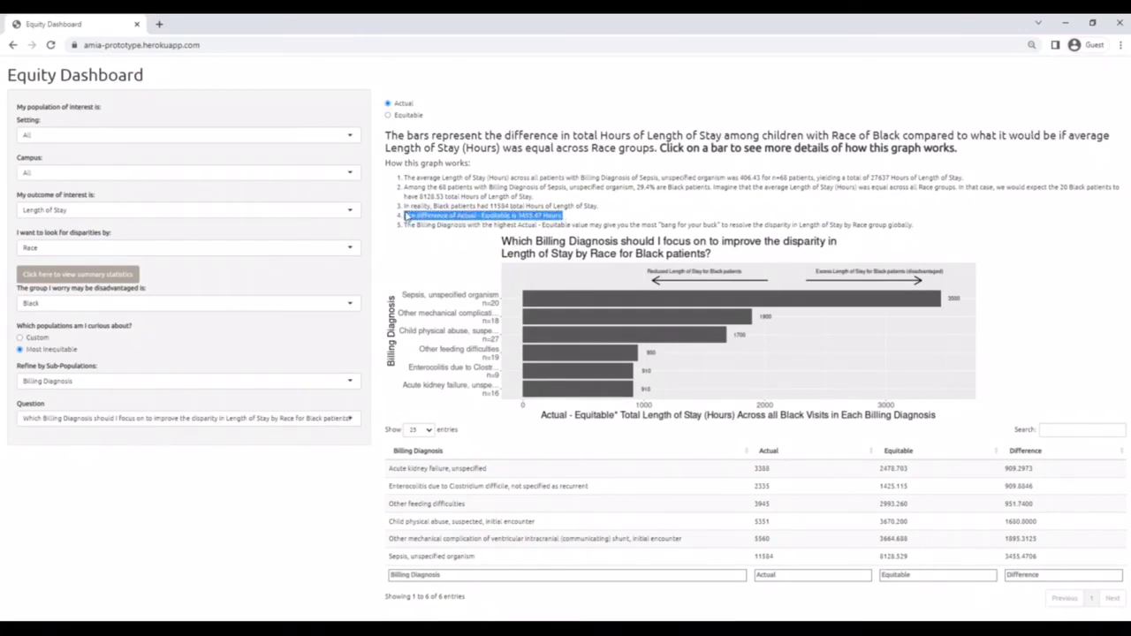